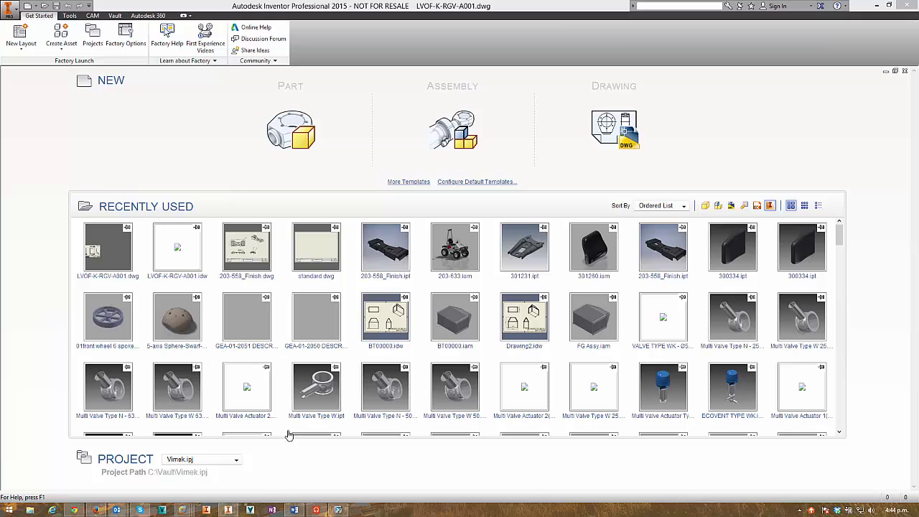
- Activate the LVOF-K-RGV-A001.ipj project and open the LVOF-K-RGV-A001.dwg drawing
{"action": "left_click", "coordinate": [209, 463]}
{"action": "left_click", "coordinate": [216, 438]}
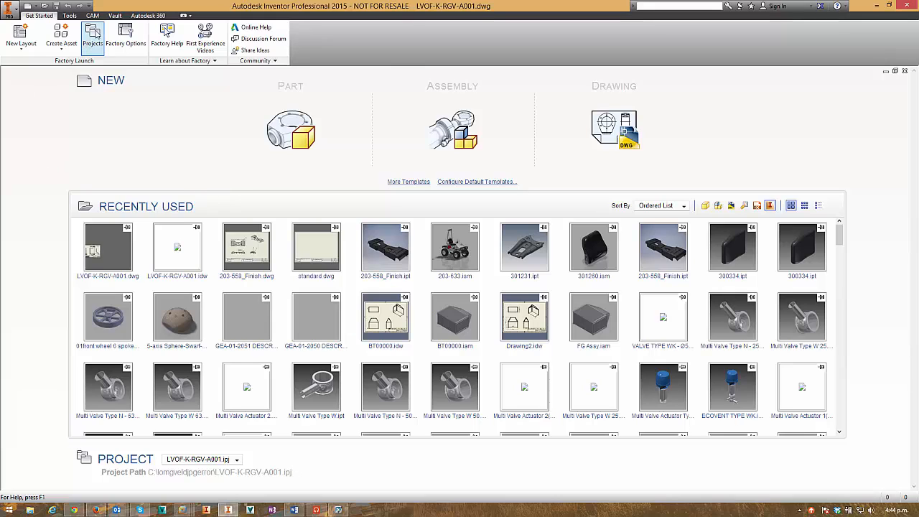
{"action": "left_click", "coordinate": [115, 15]}
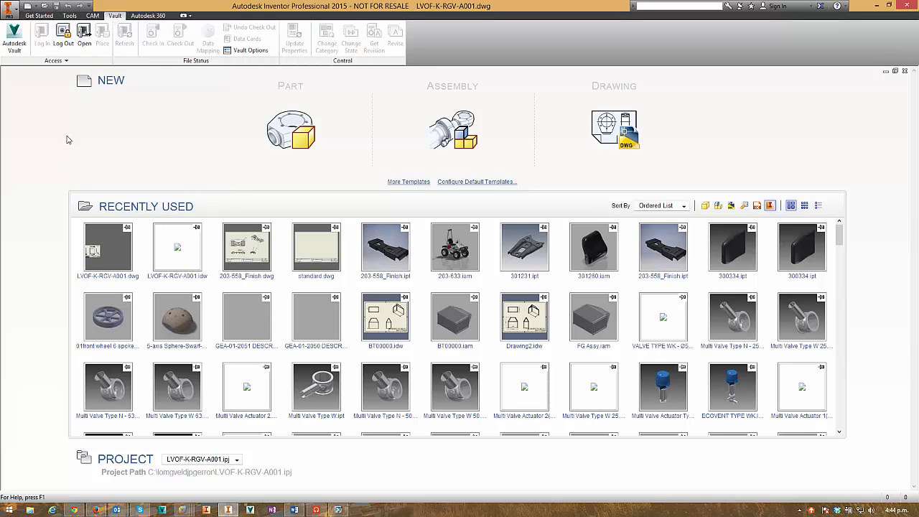
{"action": "left_click", "coordinate": [40, 15]}
{"action": "left_click", "coordinate": [45, 7]}
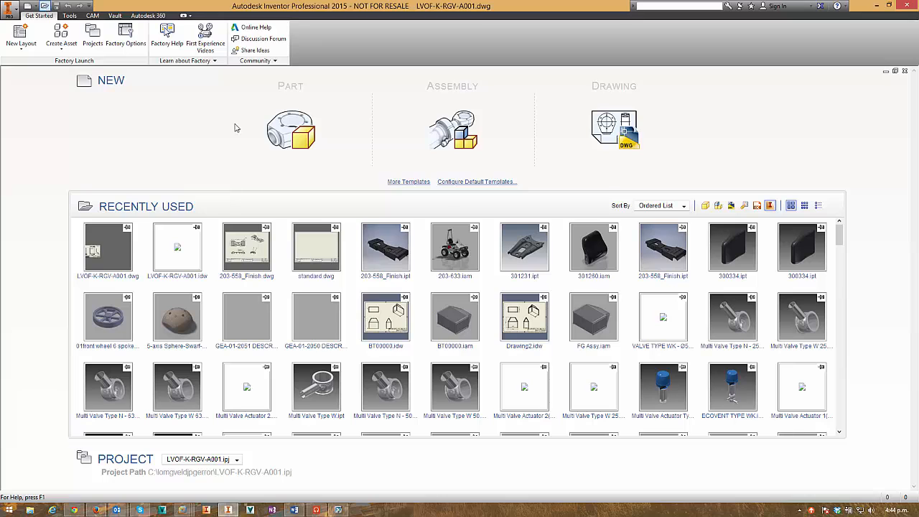
{"action": "left_click_drag", "start_coordinate": [604, 347], "coordinate": [732, 427]}
{"action": "double_click", "coordinate": [467, 211]}
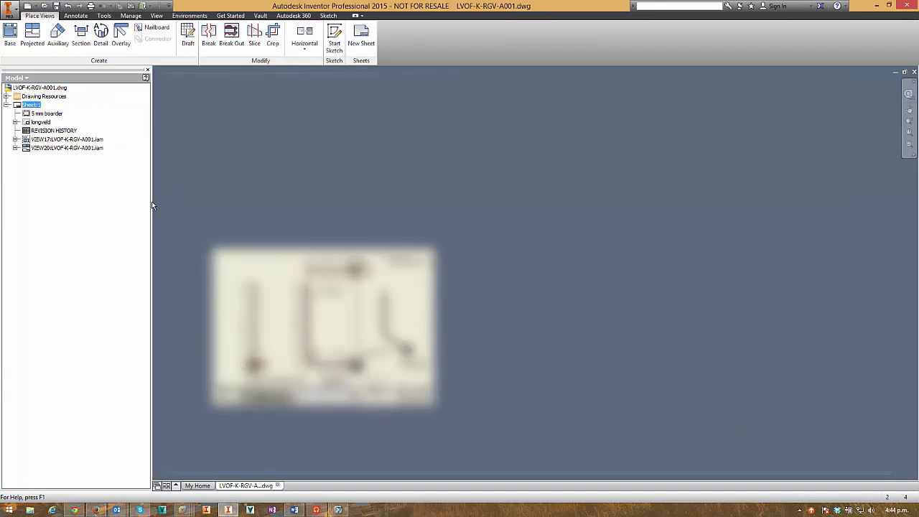
- Show the drawing's Vault file references and examine the referenced bitmaps and the title block area
{"action": "left_click", "coordinate": [38, 78]}
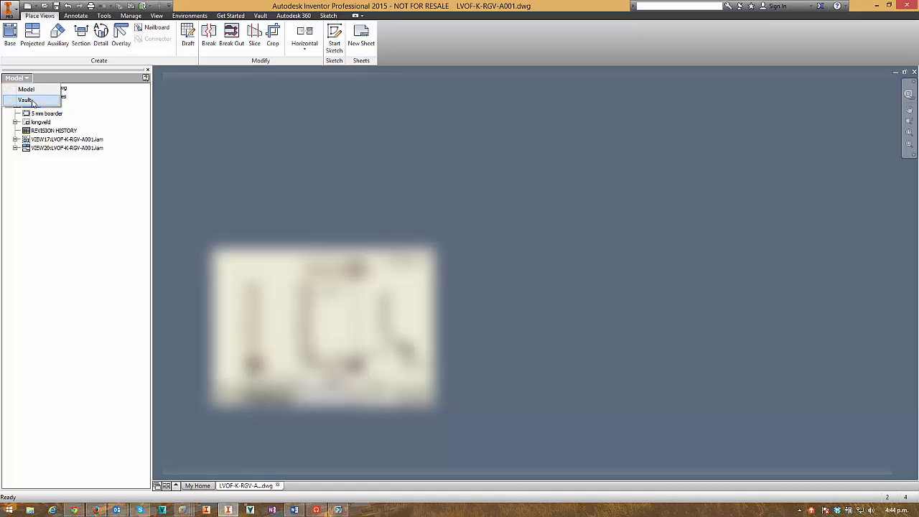
{"action": "left_click", "coordinate": [33, 101]}
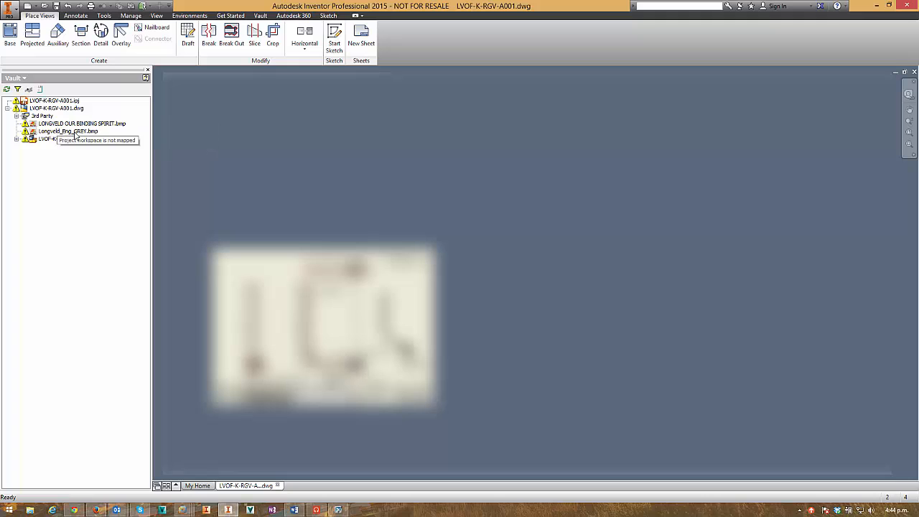
{"action": "middle_click_drag", "start_coordinate": [309, 258], "coordinate": [309, 253]}
{"action": "middle_click_drag", "start_coordinate": [329, 411], "coordinate": [325, 326]}
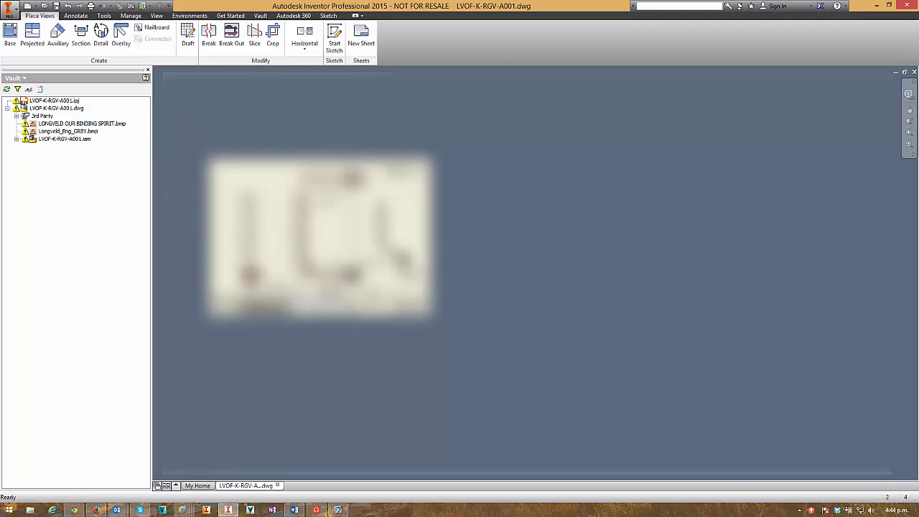
{"action": "scroll", "coordinate": [325, 326], "scroll_direction": "up", "scroll_amount": 5}
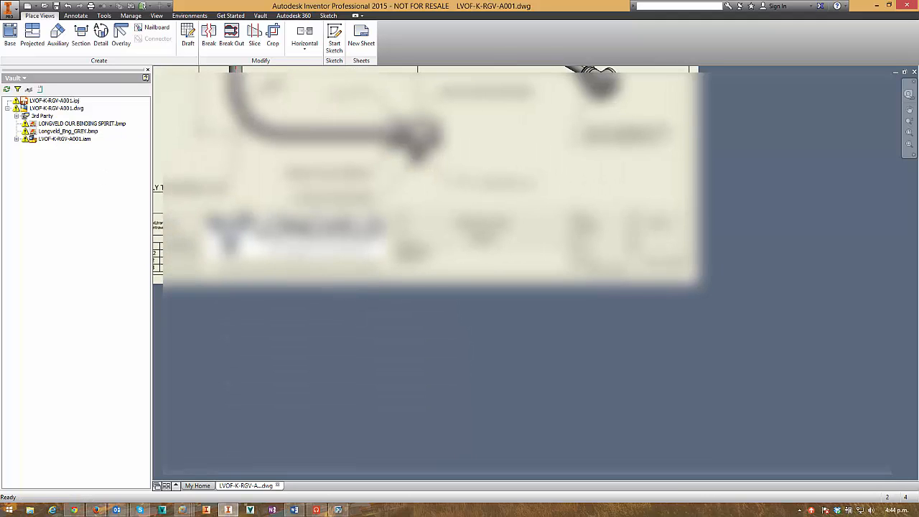
- Review the drawing's document links and embeddings against the bitmaps in the Vault file references
{"action": "left_click", "coordinate": [104, 15]}
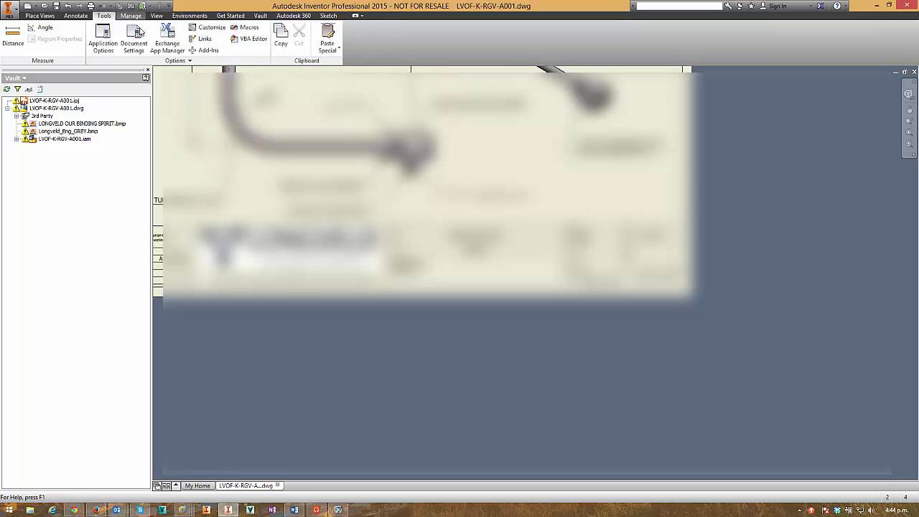
{"action": "left_click", "coordinate": [201, 38]}
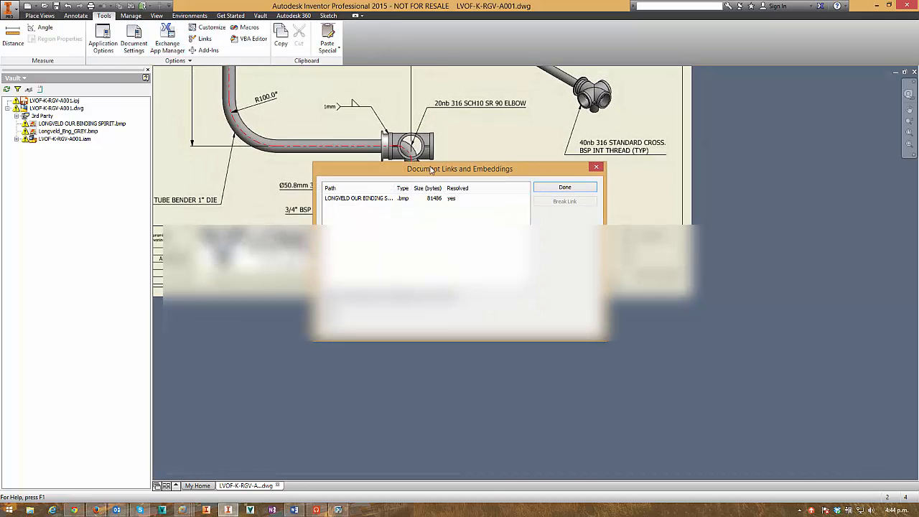
{"action": "left_click_drag", "start_coordinate": [414, 164], "coordinate": [260, 38]}
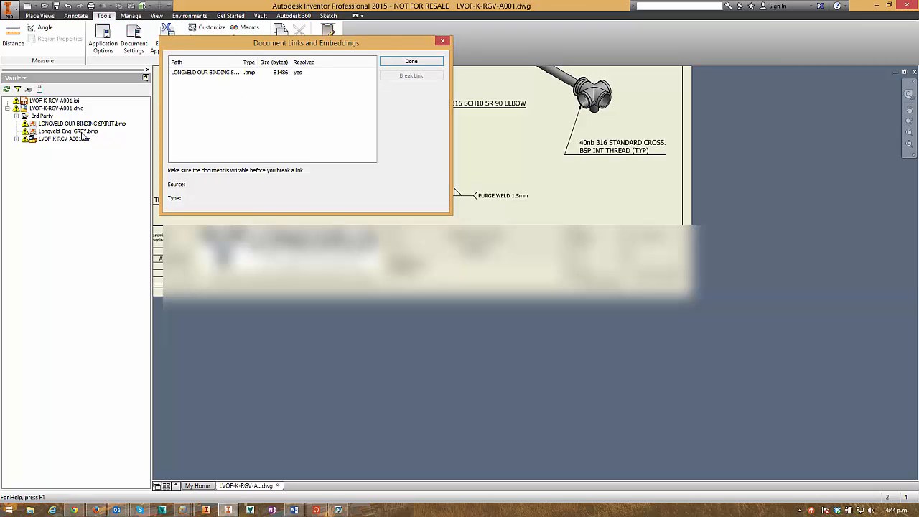
{"action": "left_click", "coordinate": [442, 41]}
- Inspect the Drawing Resources in the model tree, and return to the Vault file references
{"action": "left_click", "coordinate": [14, 77]}
{"action": "left_click", "coordinate": [18, 89]}
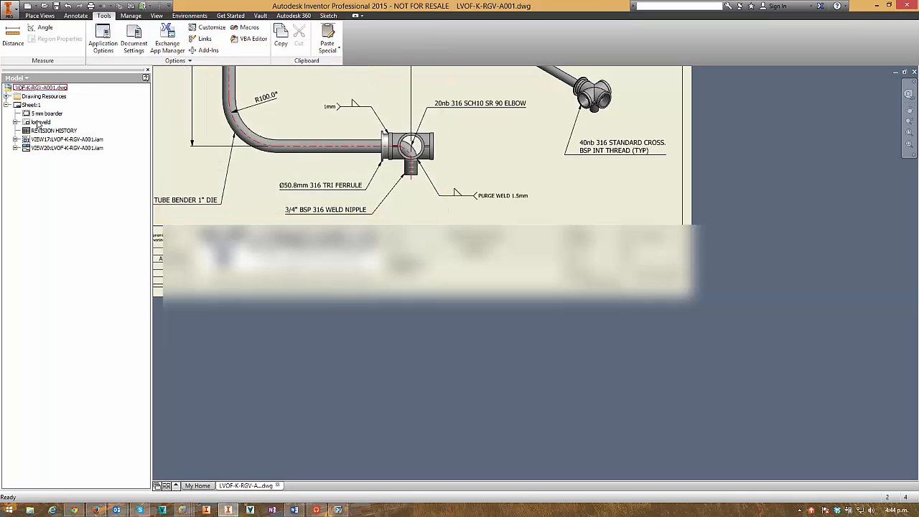
{"action": "left_click", "coordinate": [6, 96]}
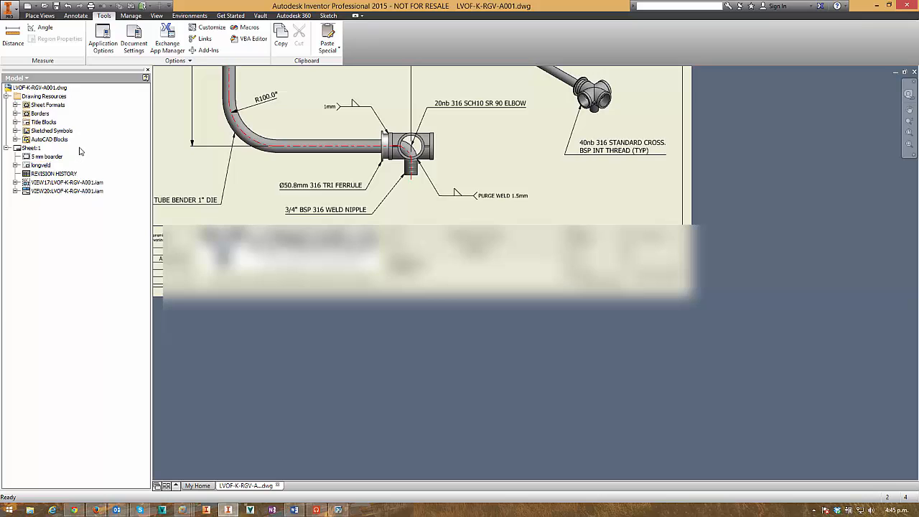
{"action": "left_click", "coordinate": [20, 78]}
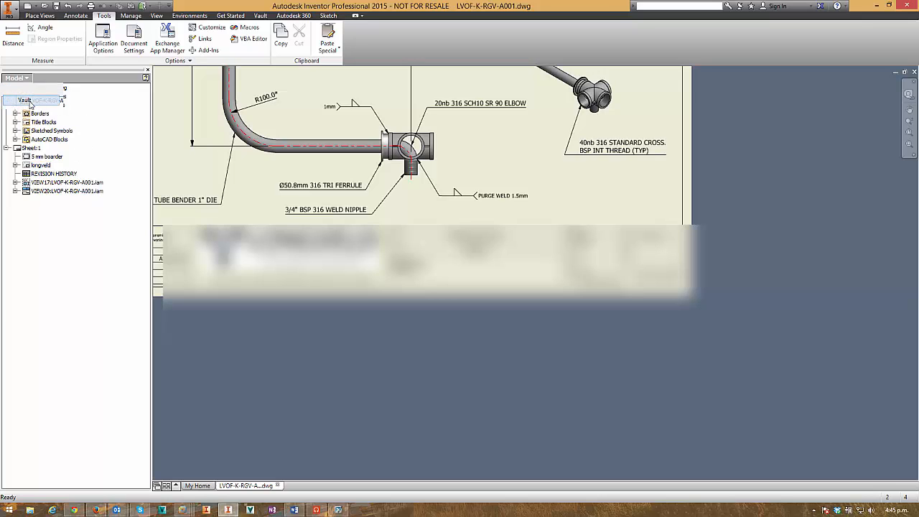
{"action": "left_click", "coordinate": [23, 99]}
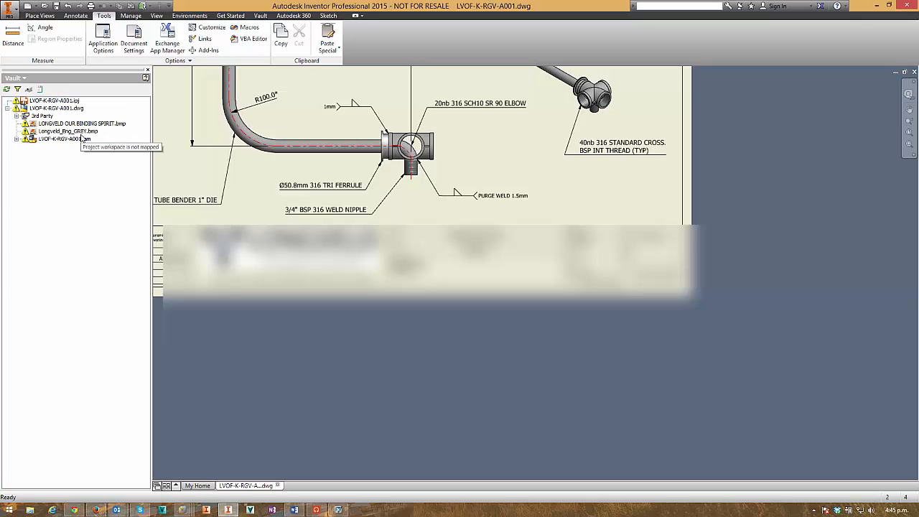
{"action": "middle_click_drag", "start_coordinate": [230, 164], "coordinate": [336, 207]}
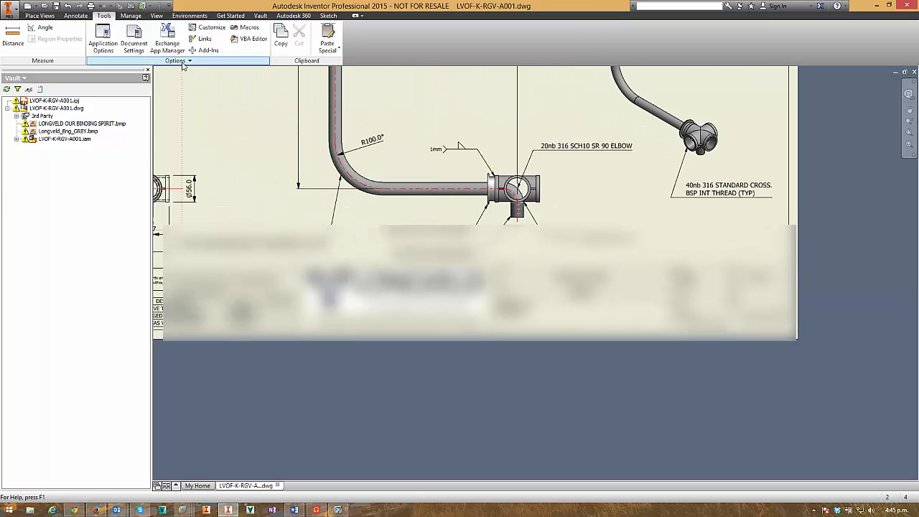
- Insert a new VBA module in ApplicationProject and paste in the Main macro that re-saves the drawing as IDW and back to DWG
{"action": "left_click", "coordinate": [247, 42]}
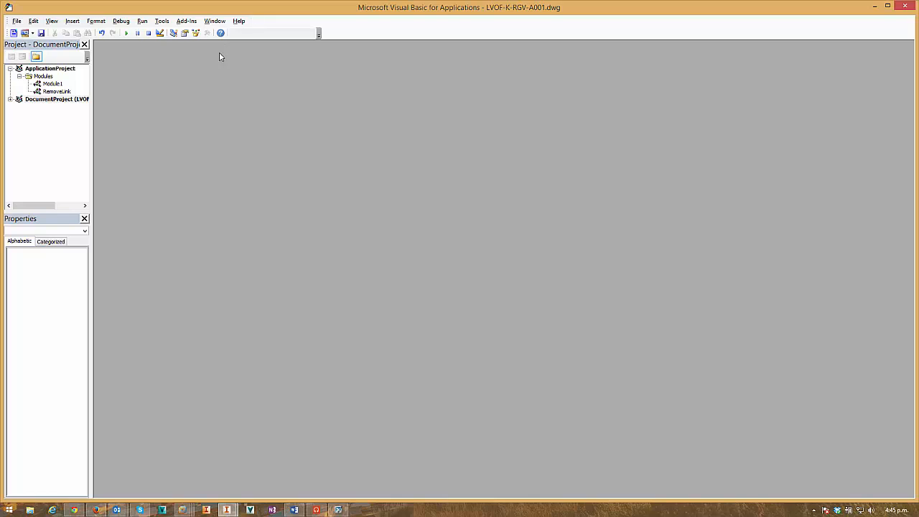
{"action": "left_click_drag", "start_coordinate": [91, 131], "coordinate": [116, 132]}
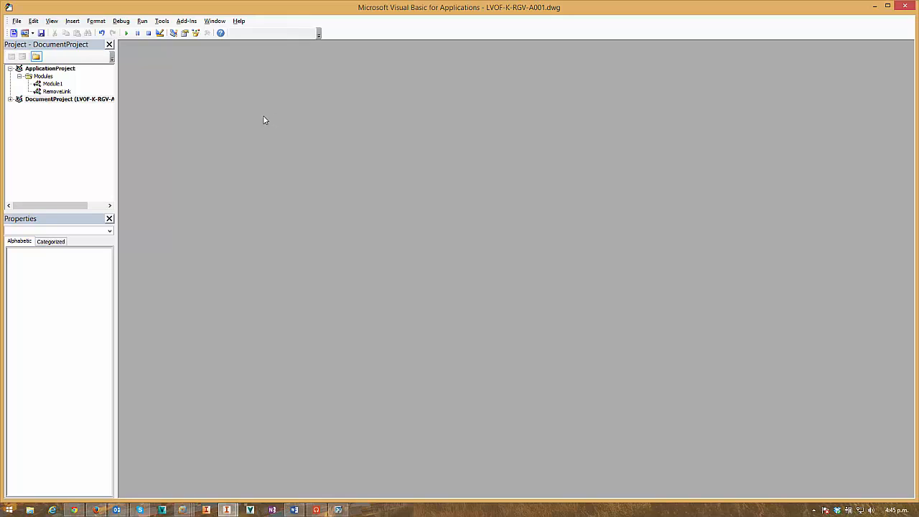
{"action": "left_click", "coordinate": [48, 69]}
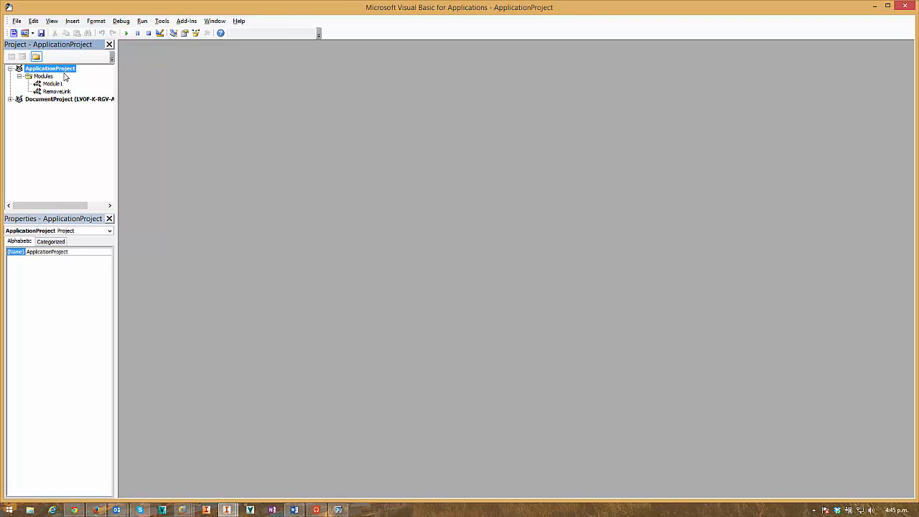
{"action": "right_click", "coordinate": [47, 68]}
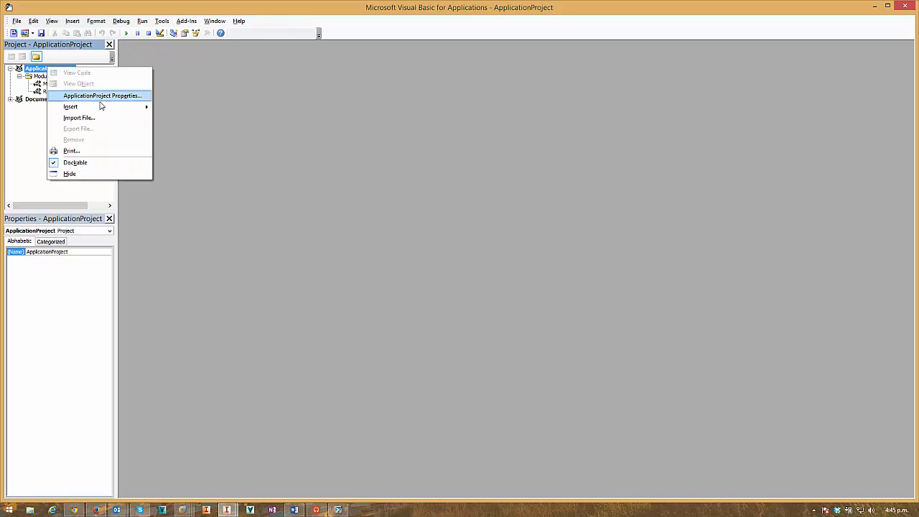
{"action": "mouse_move", "coordinate": [110, 107]}
{"action": "left_click", "coordinate": [179, 119]}
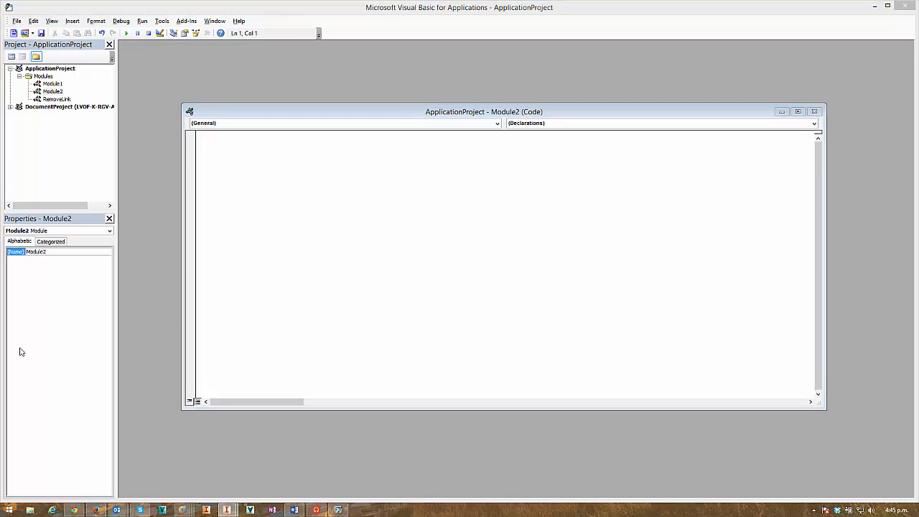
{"action": "key", "text": "ctrl+v"}
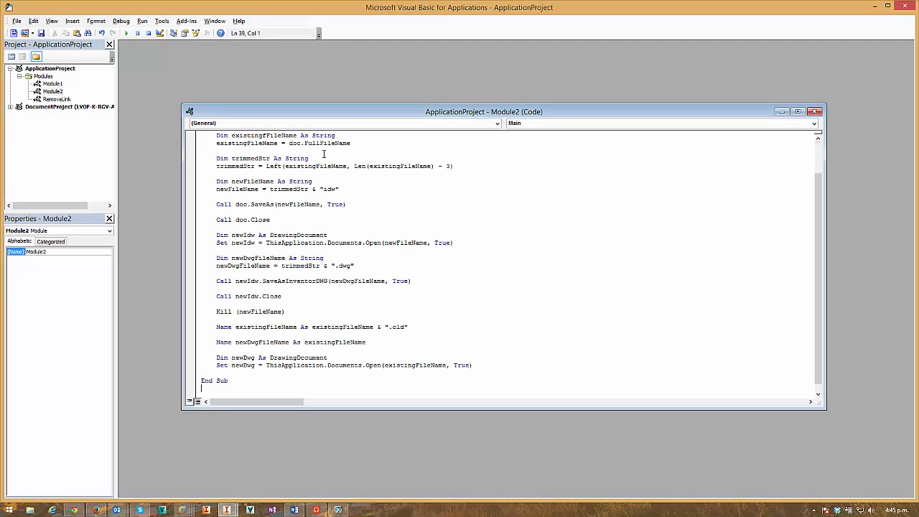
- Rename the new VBA module as Remove_Link and close the VBA editor
{"action": "left_click", "coordinate": [50, 251]}
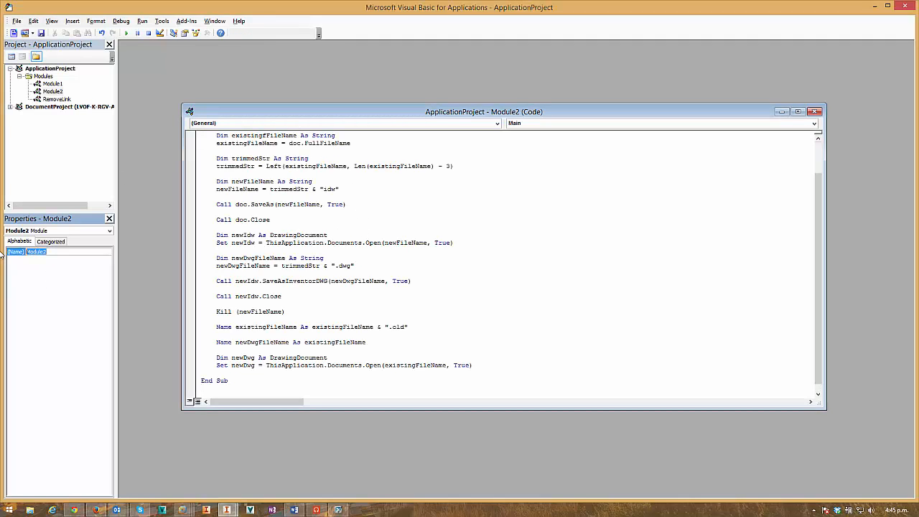
{"action": "type", "text": "Remove_Link"}
{"action": "left_click", "coordinate": [904, 6]}
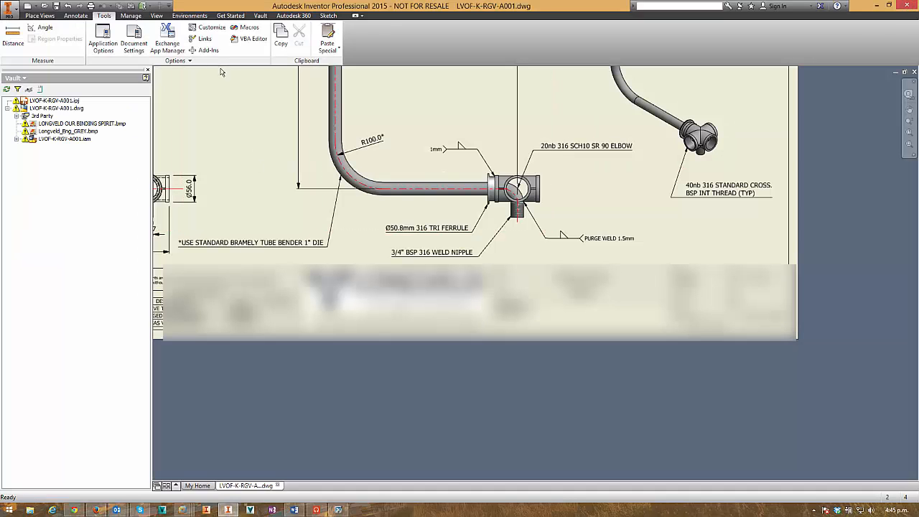
- Run the Remove_Link.Main macro from All Application Projects and Active Documents
{"action": "left_click", "coordinate": [245, 27]}
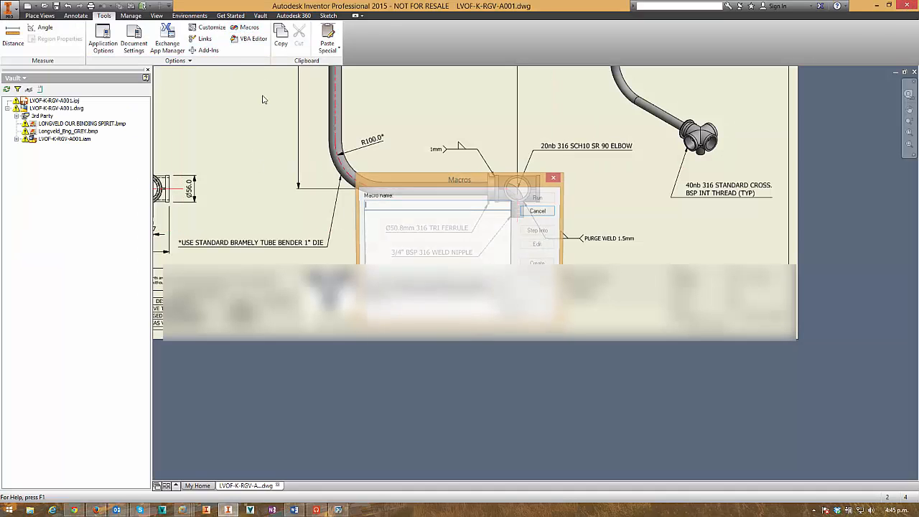
{"action": "left_click_drag", "start_coordinate": [451, 179], "coordinate": [271, 108]}
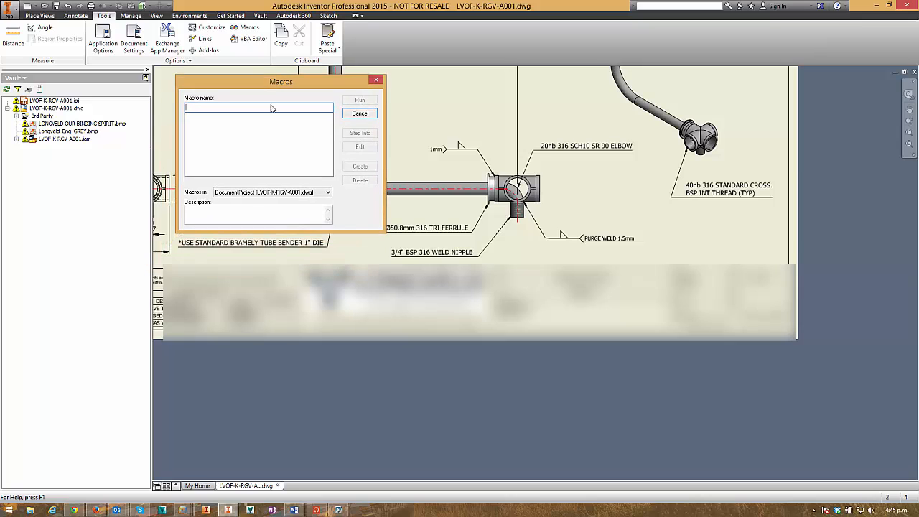
{"action": "left_click", "coordinate": [327, 192]}
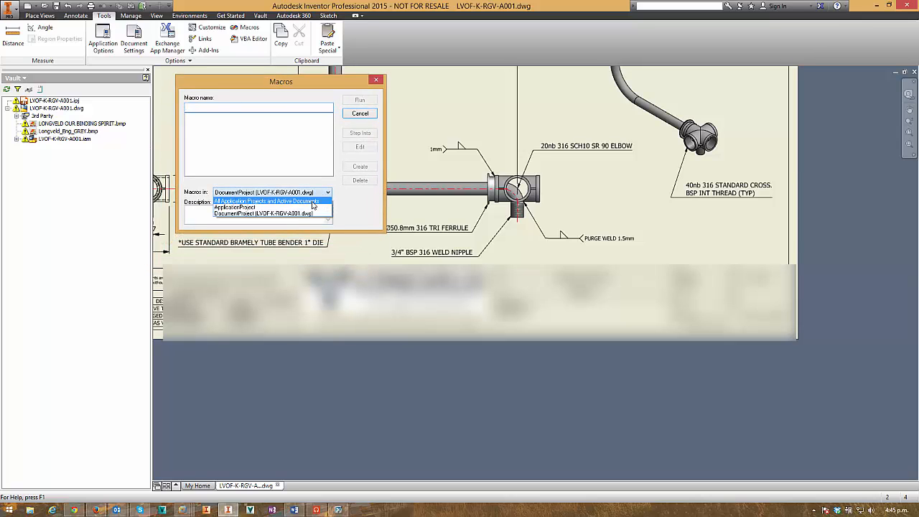
{"action": "left_click", "coordinate": [273, 199]}
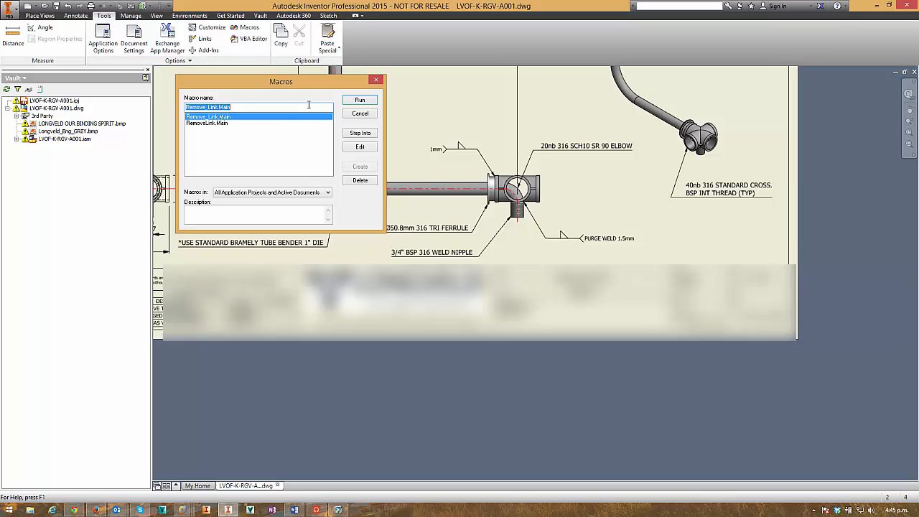
{"action": "left_click", "coordinate": [359, 101]}
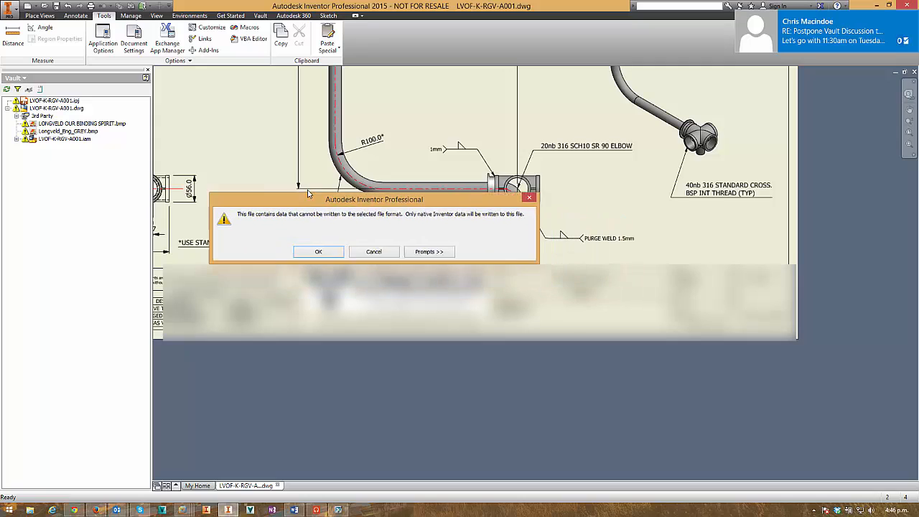
- Accept writing only native Inventor data, hiding that message for this session, and save the drawing changes with prompting once per operation
{"action": "left_click", "coordinate": [423, 237]}
{"action": "left_click", "coordinate": [250, 281]}
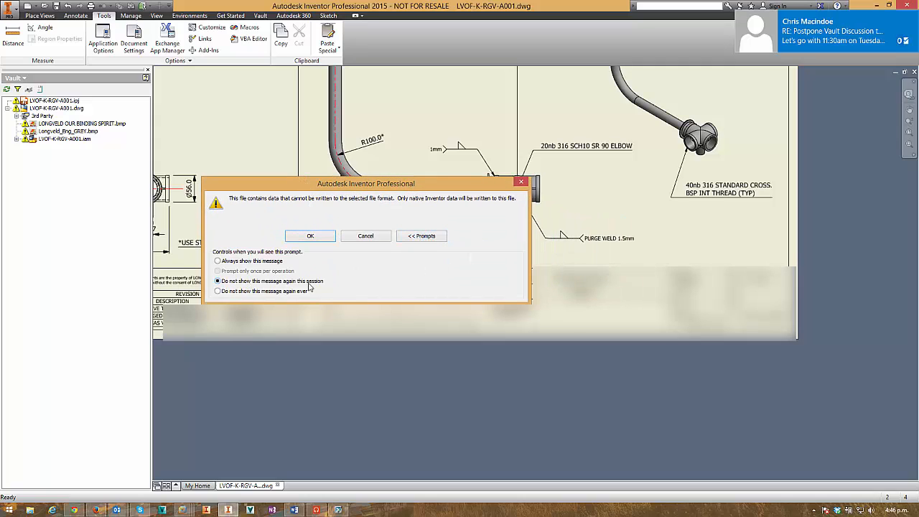
{"action": "left_click", "coordinate": [311, 234]}
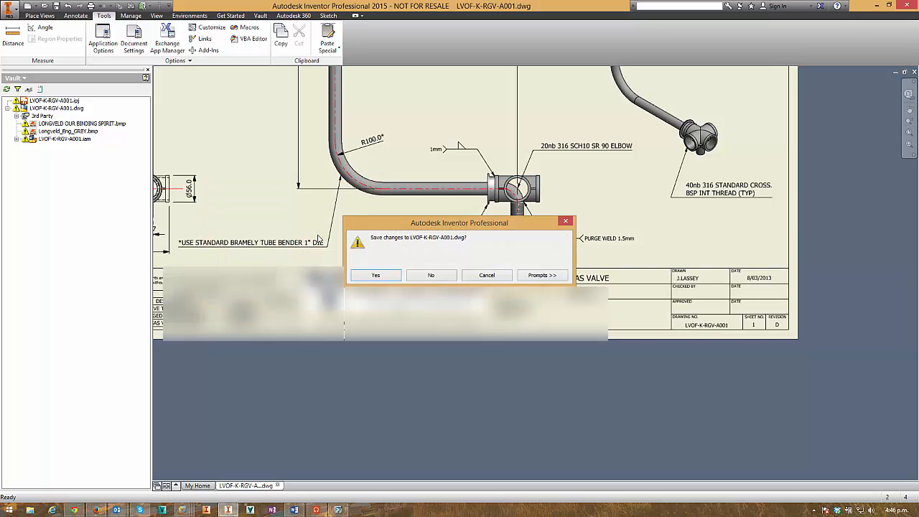
{"action": "left_click", "coordinate": [540, 279]}
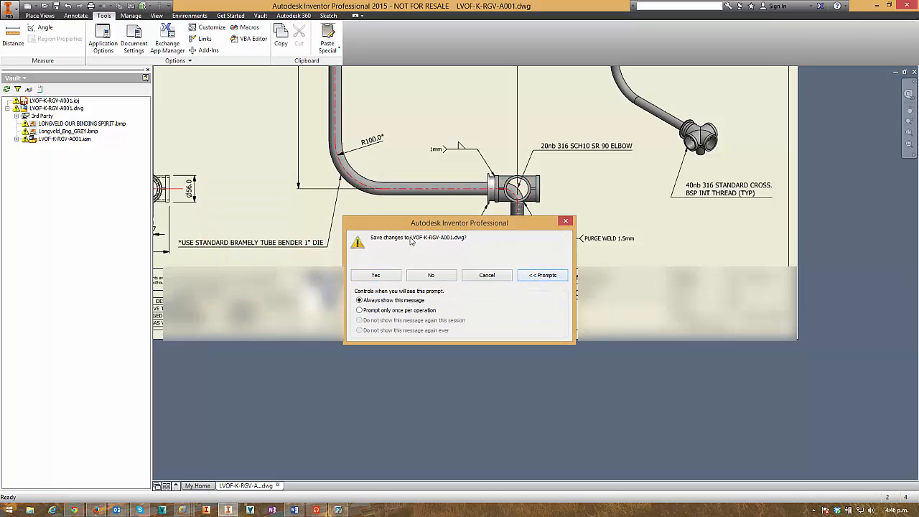
{"action": "left_click", "coordinate": [402, 310]}
{"action": "left_click", "coordinate": [392, 276]}
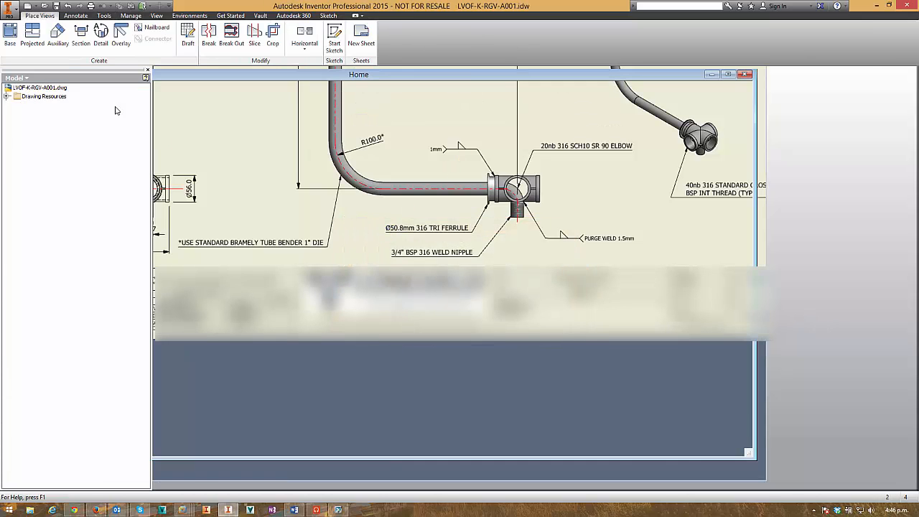
- Check the rebuilt drawing's Vault file references, including the 3rd Party files
{"action": "left_click", "coordinate": [25, 77]}
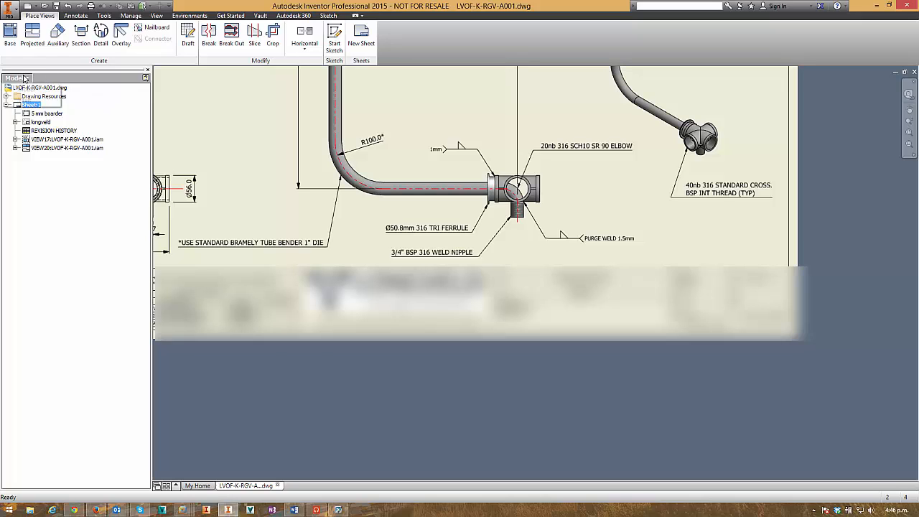
{"action": "left_click", "coordinate": [21, 102]}
{"action": "left_click", "coordinate": [16, 116]}
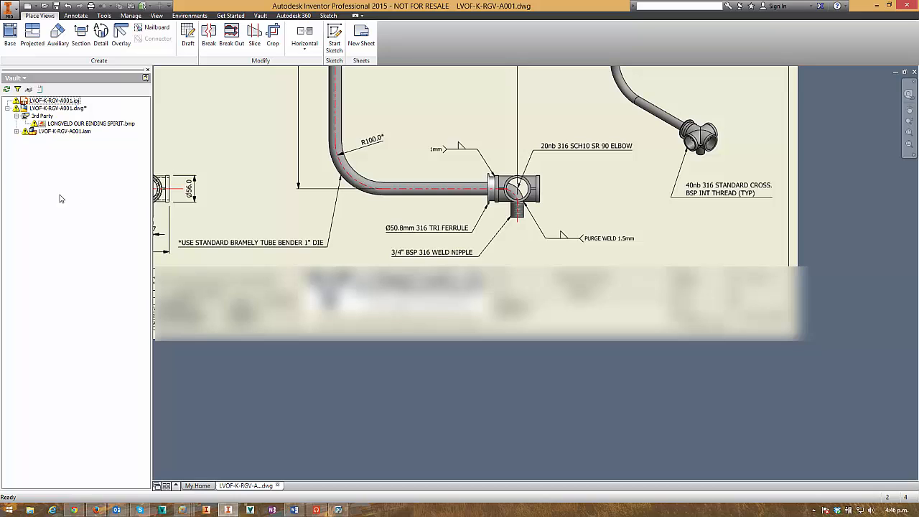
- Close the LVOF-K-RGV-A001.dwg drawing and open LVOF-K-RGV-A002.dwg from the BOSCH VALVE folder
{"action": "left_click", "coordinate": [914, 73]}
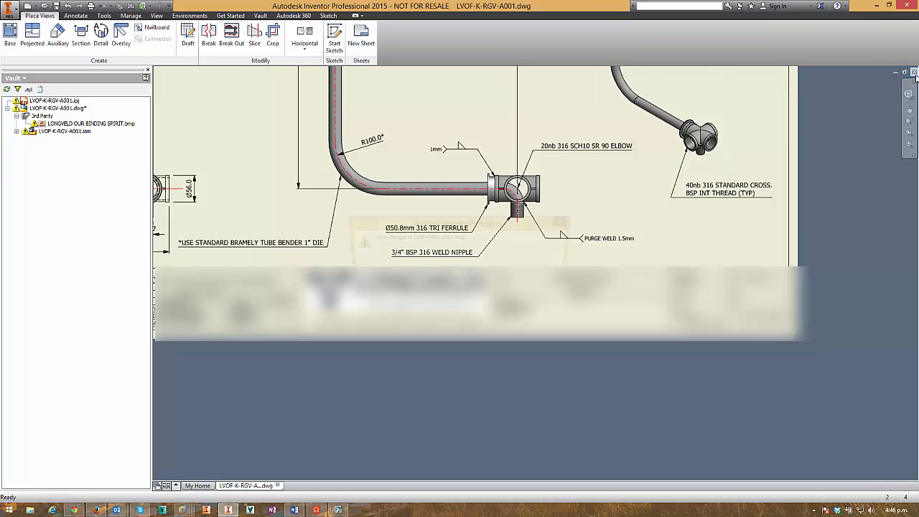
{"action": "left_click", "coordinate": [459, 278]}
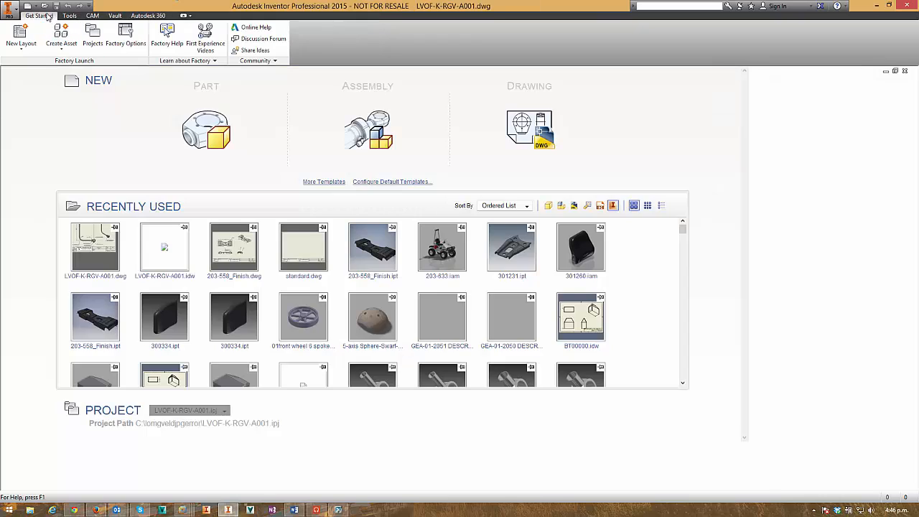
{"action": "left_click", "coordinate": [44, 6]}
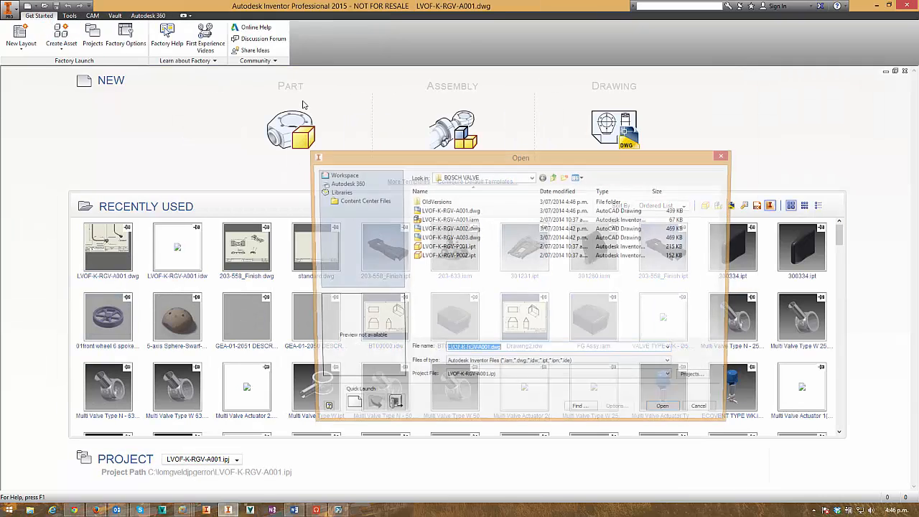
{"action": "double_click", "coordinate": [483, 229]}
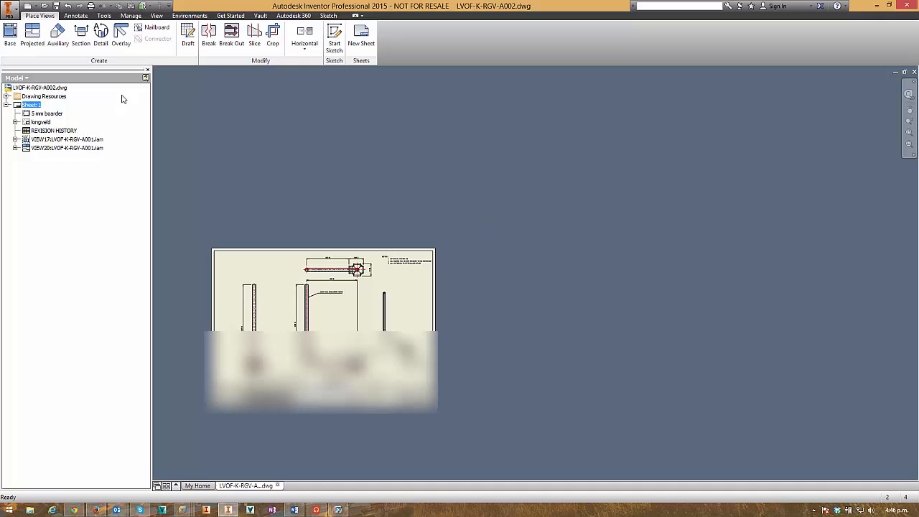
- Run the Remove_Link.Main macro on LVOF-K-RGV-A002.dwg from All Application Projects and Active Documents, saving the changes to its DWG and IDW versions
{"action": "left_click", "coordinate": [131, 15]}
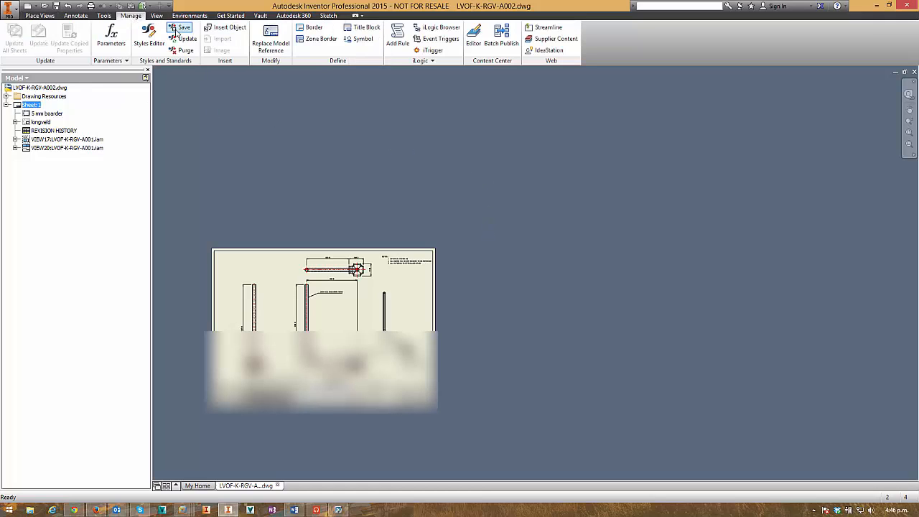
{"action": "left_click", "coordinate": [104, 15]}
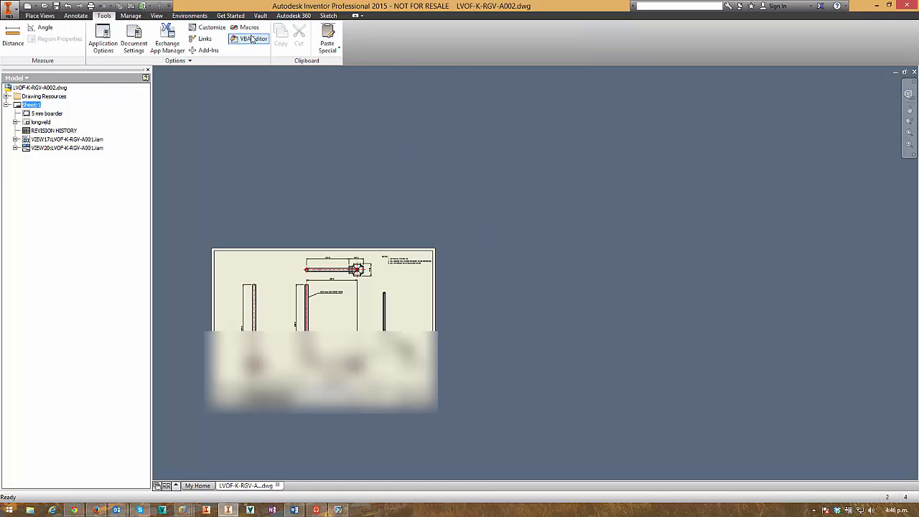
{"action": "left_click", "coordinate": [247, 27]}
{"action": "left_click", "coordinate": [478, 290]}
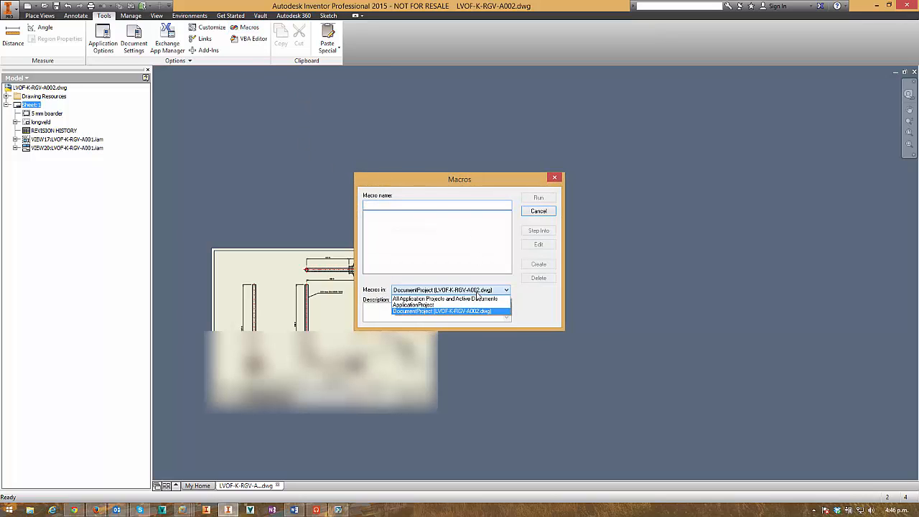
{"action": "left_click", "coordinate": [459, 299]}
{"action": "left_click", "coordinate": [538, 198]}
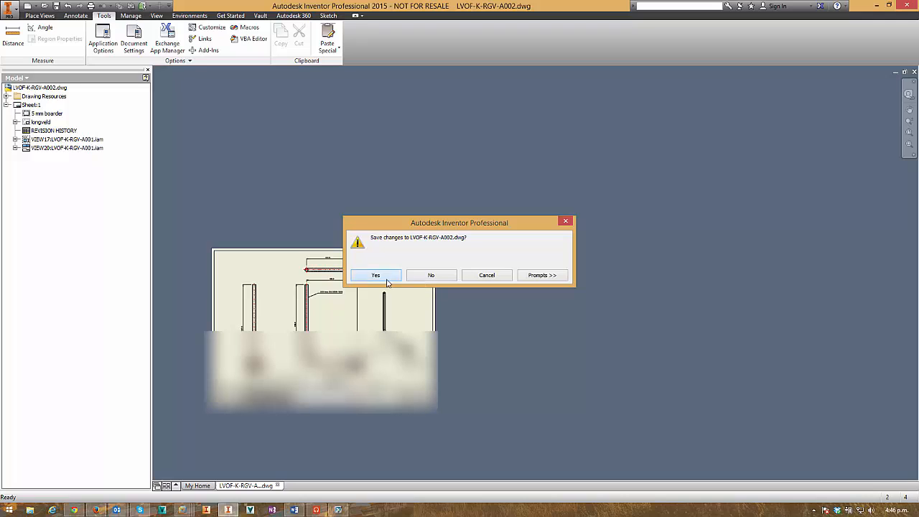
{"action": "left_click", "coordinate": [376, 275]}
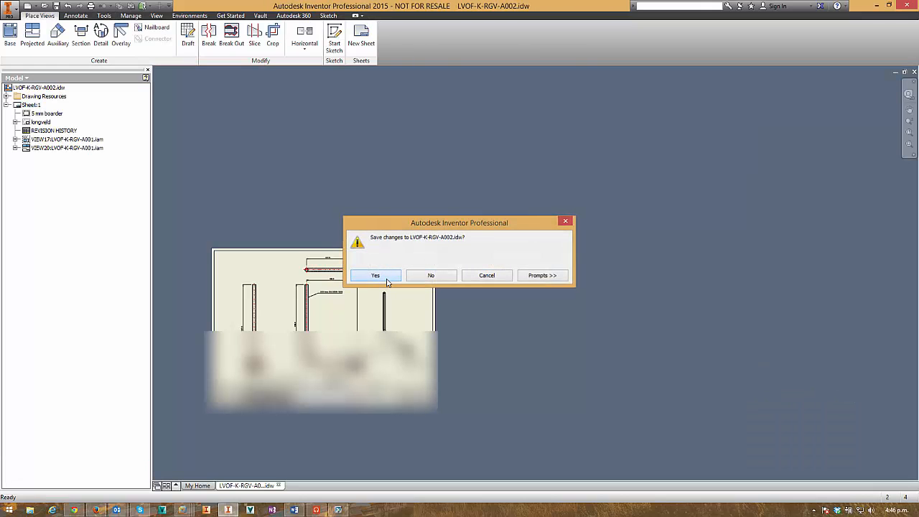
{"action": "left_click", "coordinate": [385, 278]}
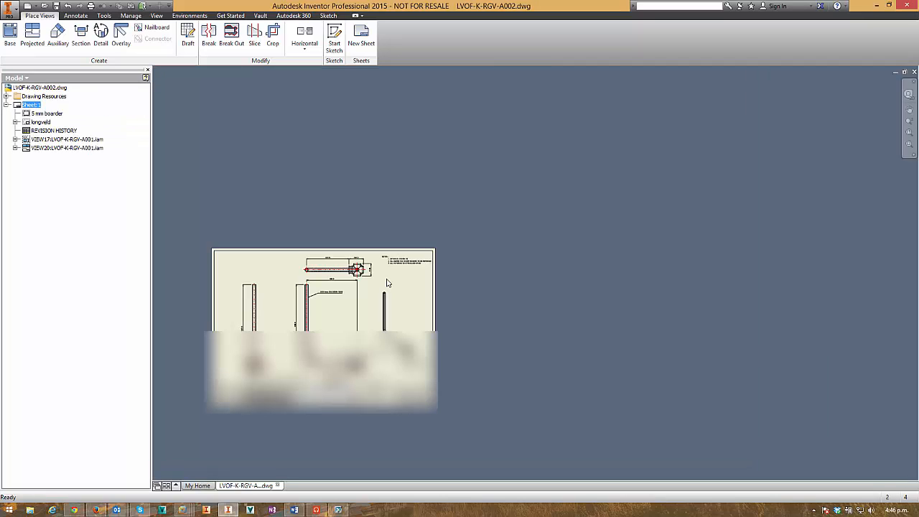
- Close the rebuilt LVOF-K-RGV-A002.dwg drawing and save its changes
{"action": "left_click", "coordinate": [394, 193]}
{"action": "left_click", "coordinate": [914, 72]}
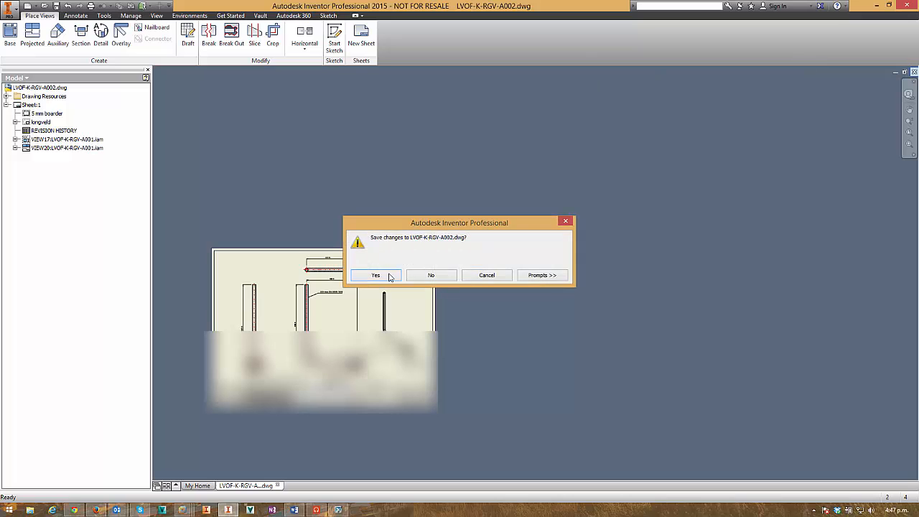
{"action": "left_click", "coordinate": [378, 275]}
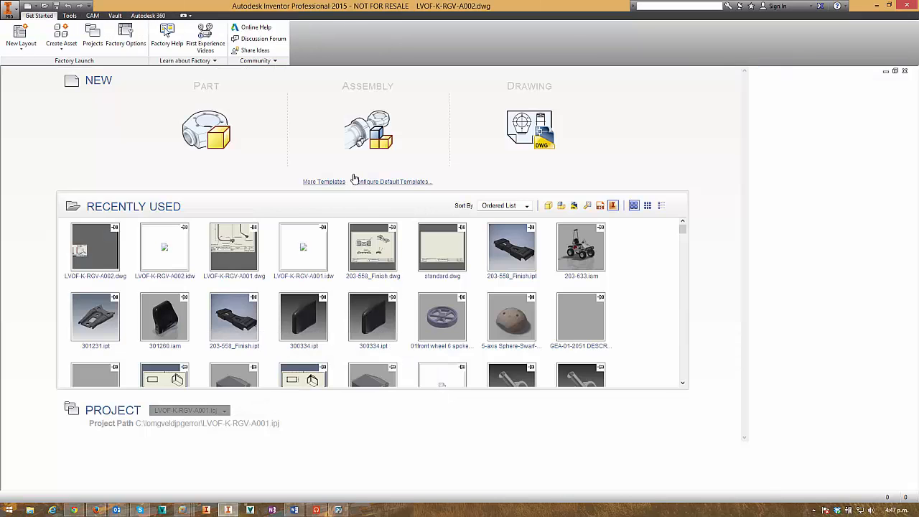